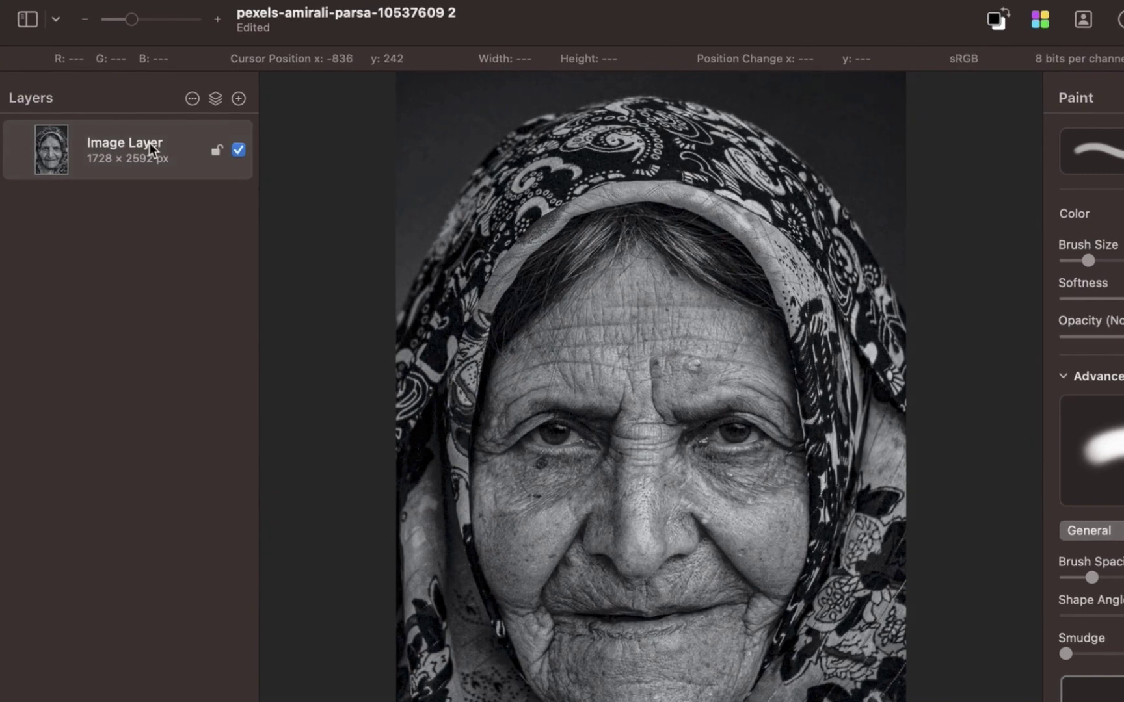
Step: Rename the photo layer to 'original'
double_click(149, 142)
type("original")
key("Return")
Step: Duplicate the layer as 'original copy', then reselect the original layer
key("super+c")
key("super+v")
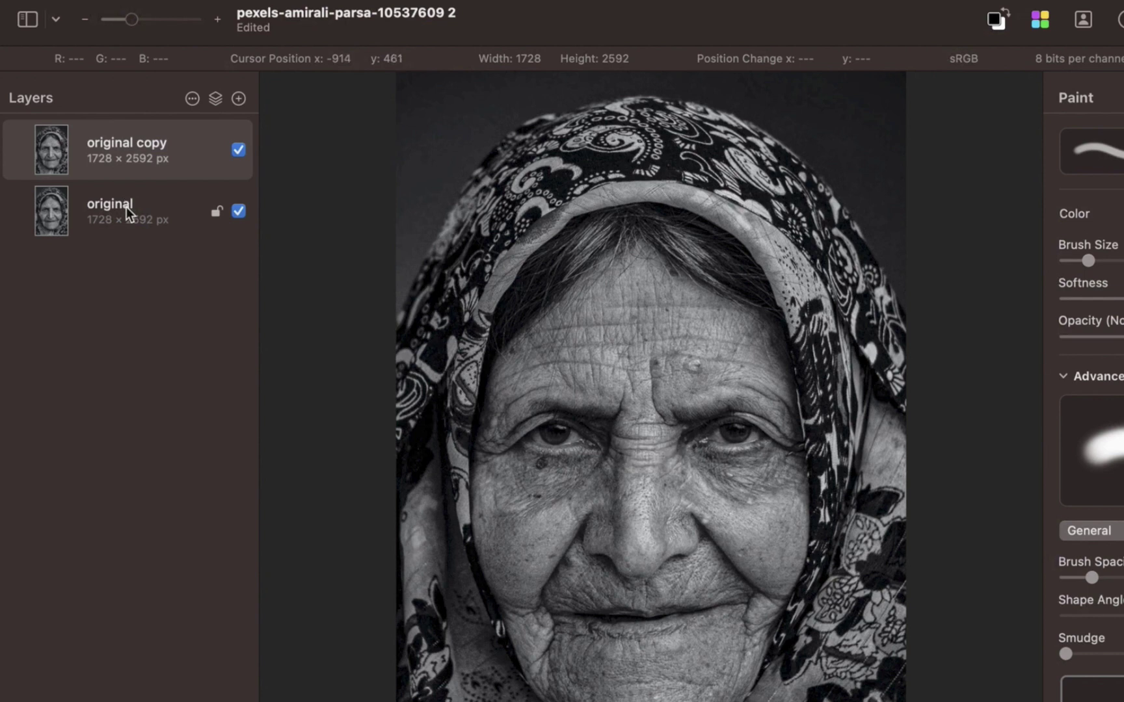
left_click(126, 208)
left_click(215, 98)
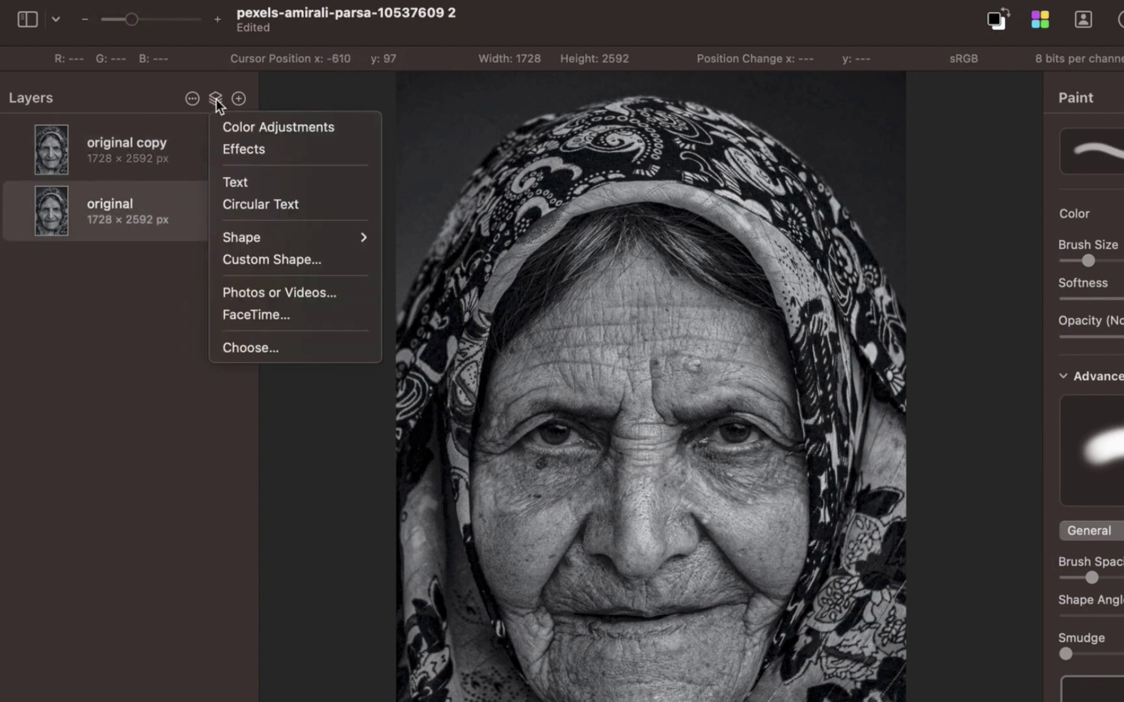
Step: Insert an Effects layer above original and apply Low Pass, found by searching 'low'
left_click(227, 149)
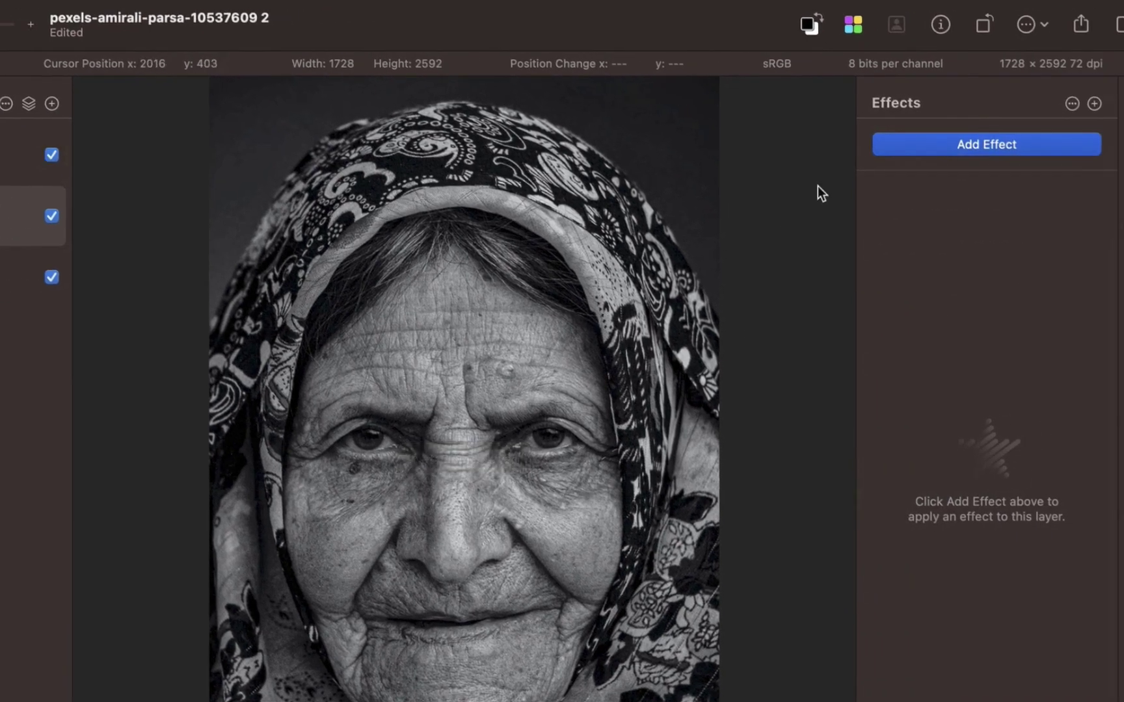
left_click(920, 143)
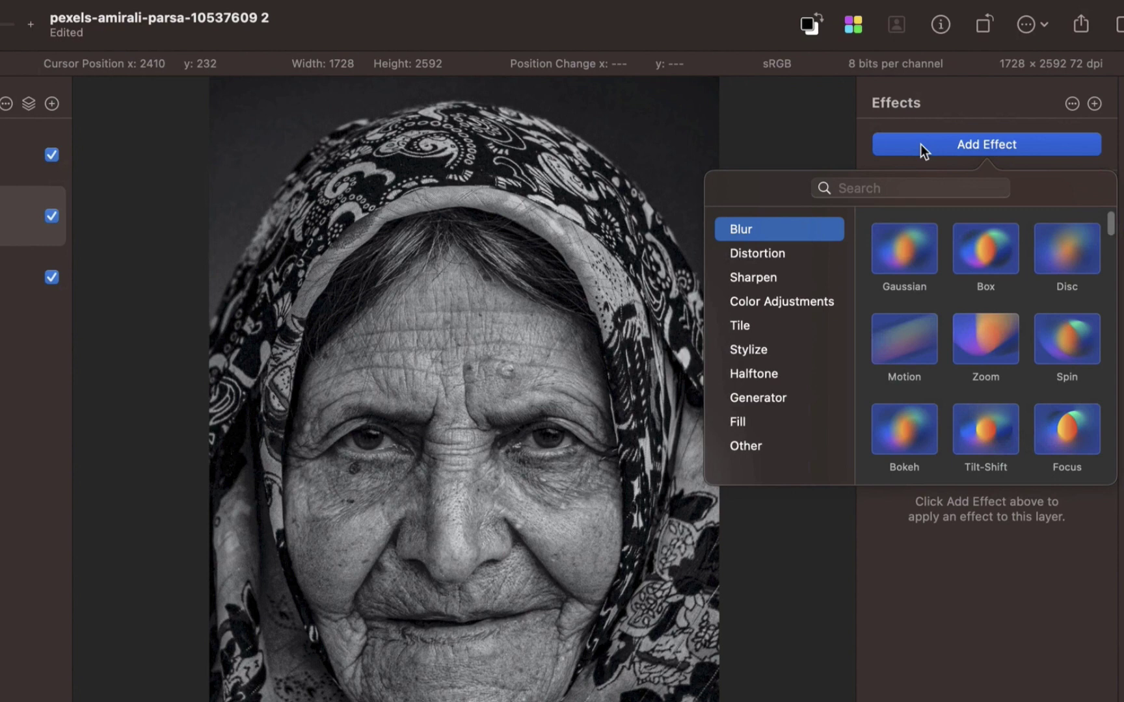
left_click(920, 188)
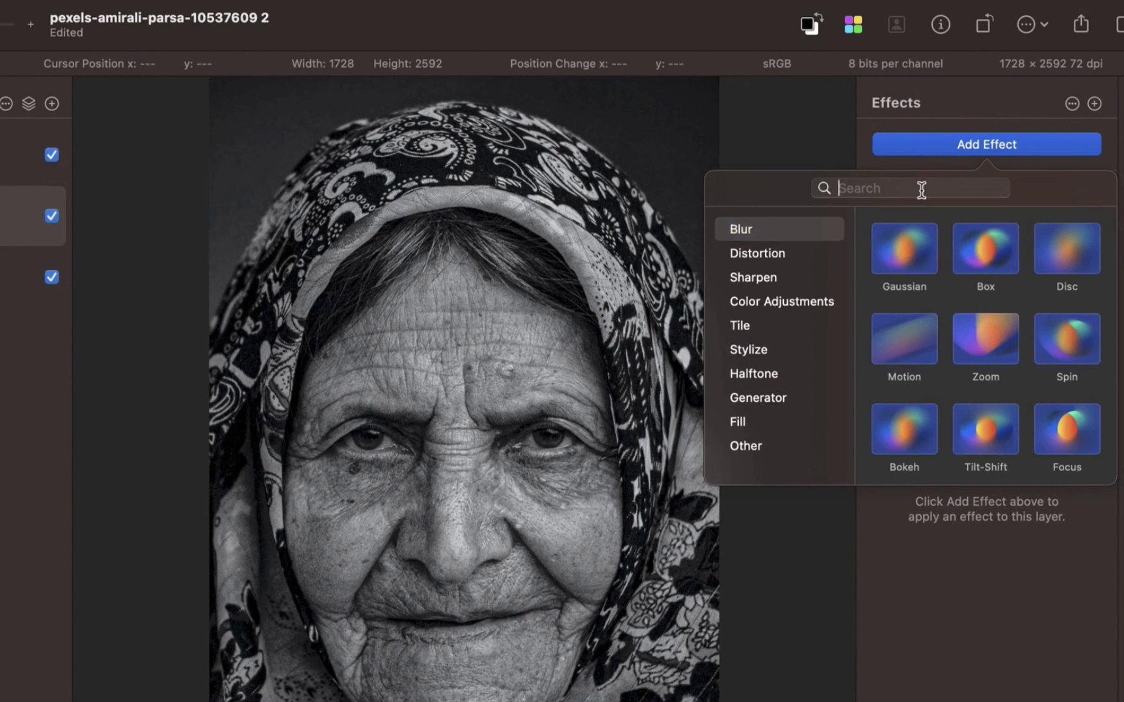
type("low")
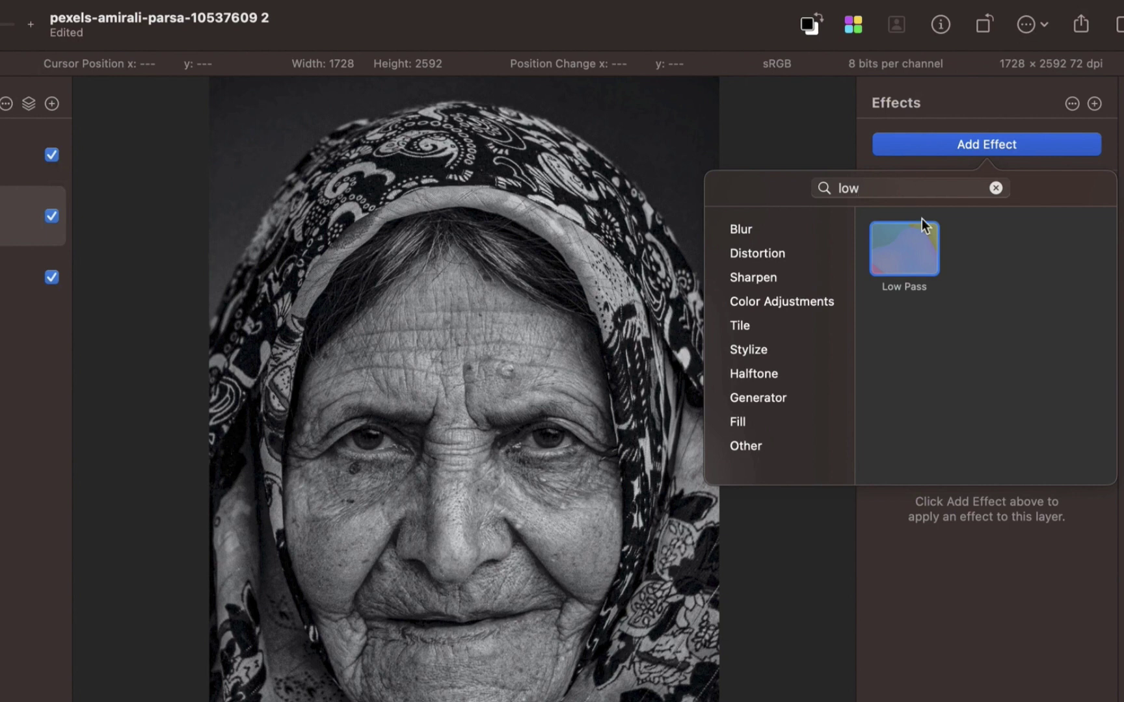
left_click(916, 253)
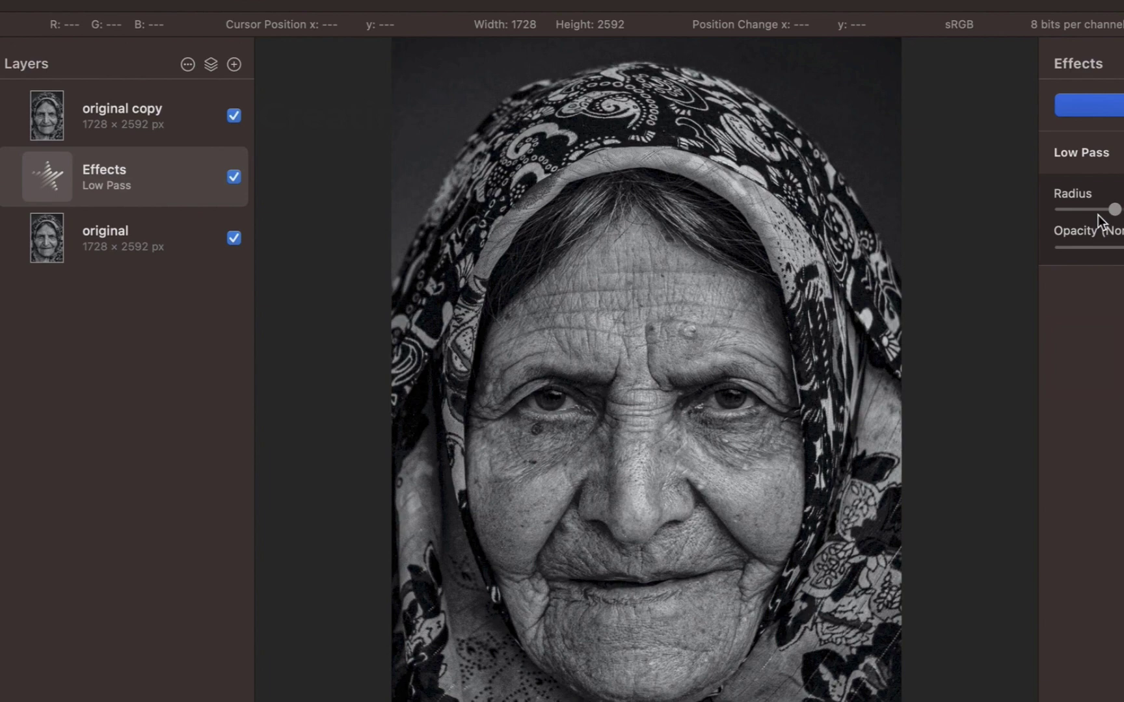
Step: With original copy hidden, lower the Low Pass radius to 22.3 px, then unhide it
left_click(234, 115)
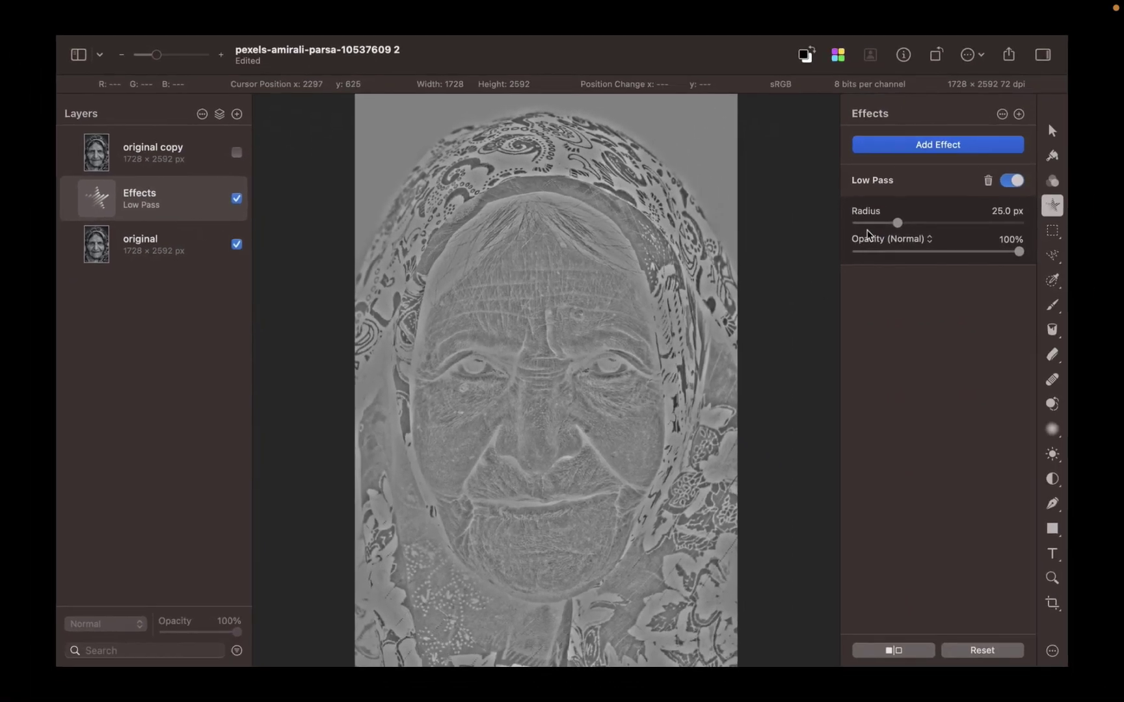
mouse_move(895, 222)
left_mouse_down()
mouse_move(846, 225)
mouse_move(880, 228)
mouse_move(890, 234)
mouse_move(860, 236)
mouse_move(890, 244)
left_mouse_up()
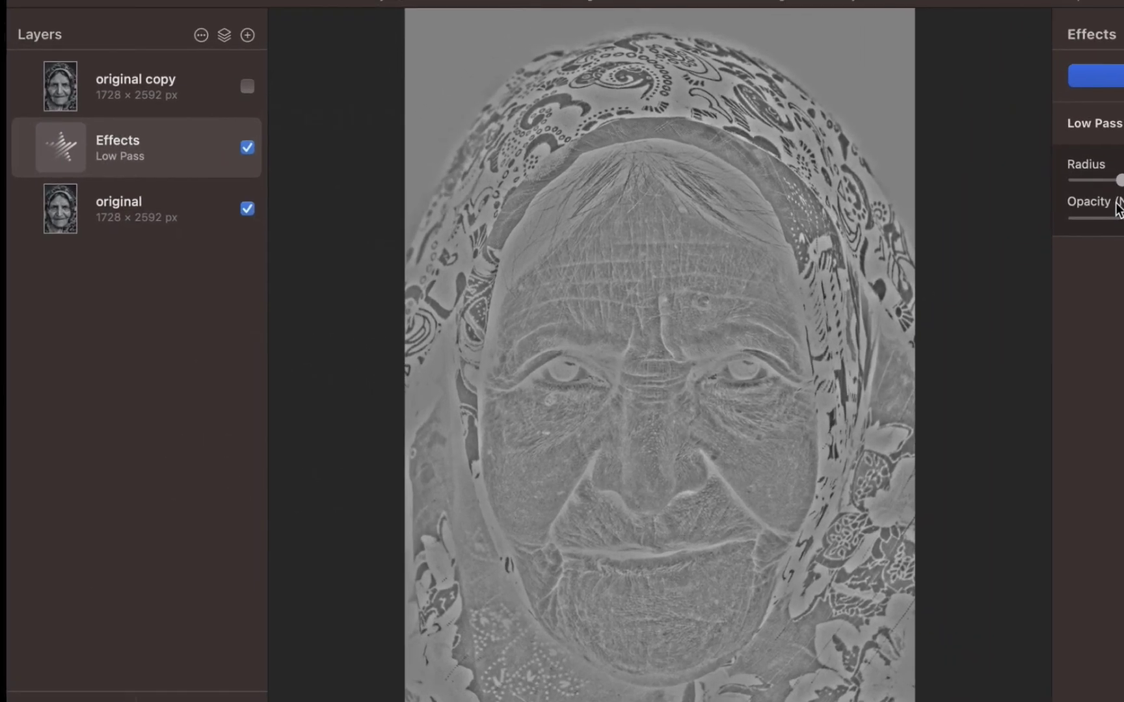
left_click(247, 86)
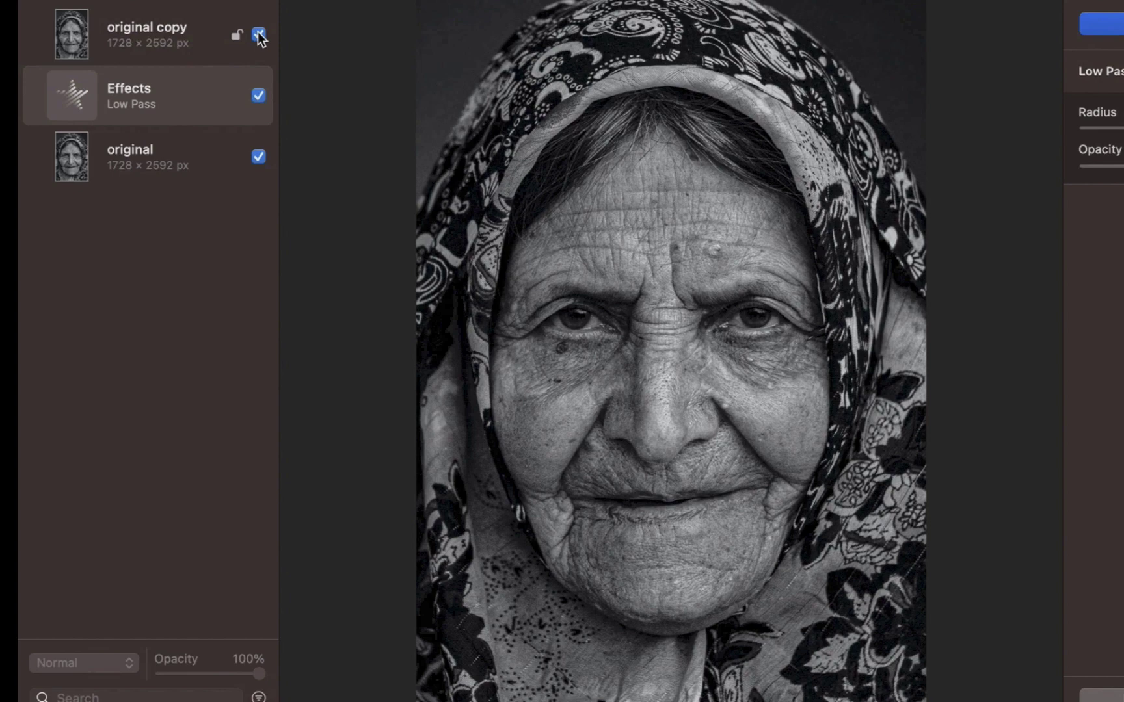
Step: Set the original copy layer's blend mode from Normal to Multiply
left_click(138, 45)
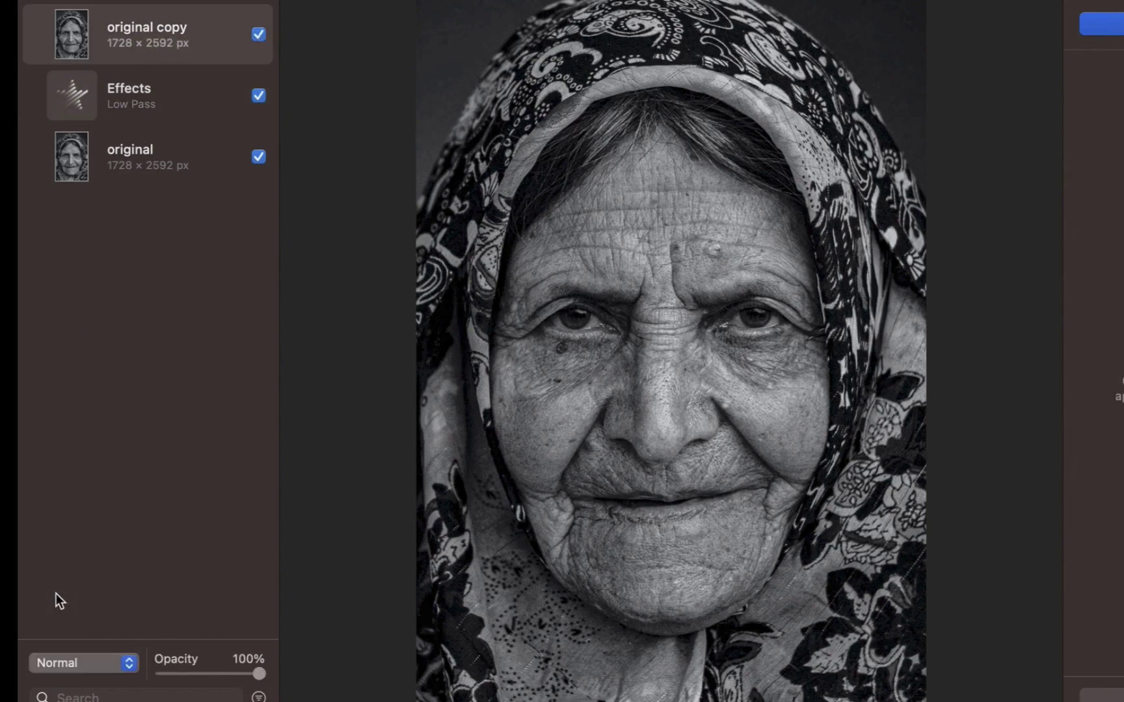
left_click(63, 667)
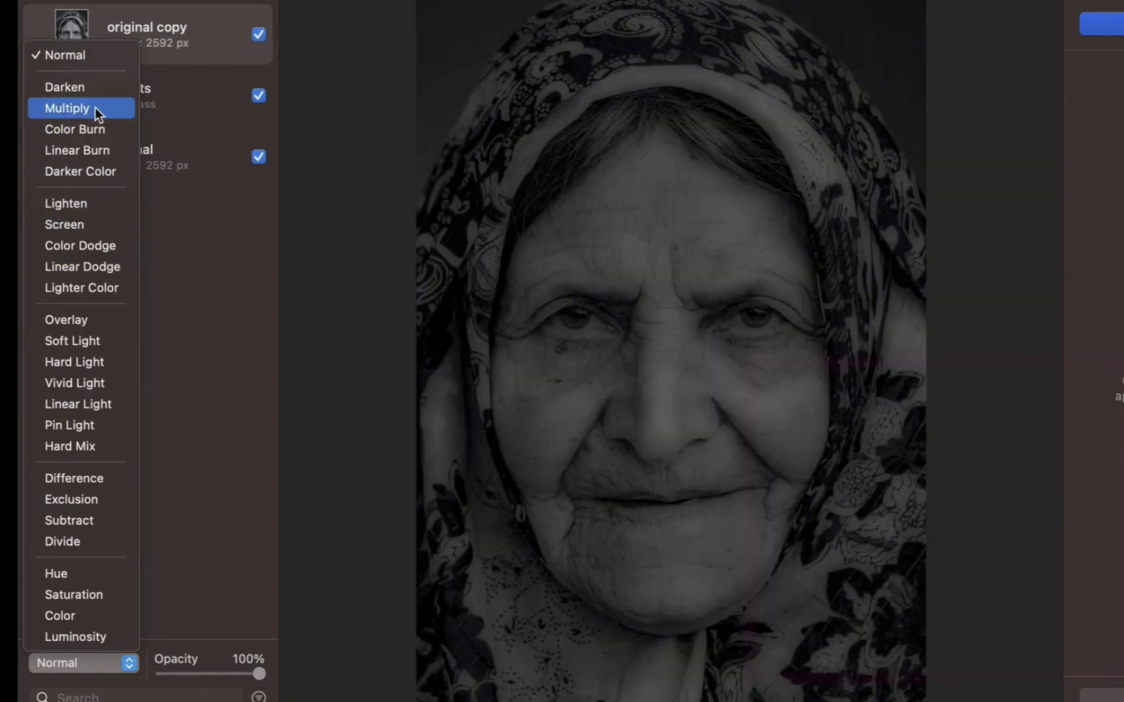
left_click(95, 107)
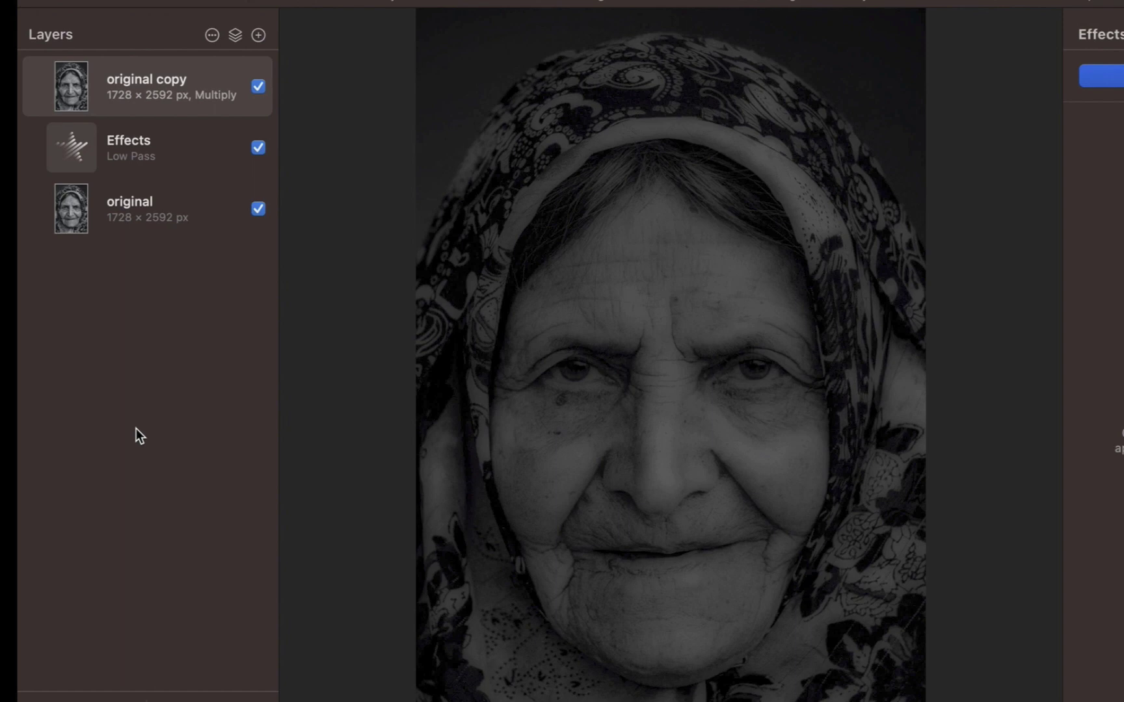
Step: Add a Color Adjustments layer on top named 'exposure' with Exposure raised to 160%
left_click(235, 35)
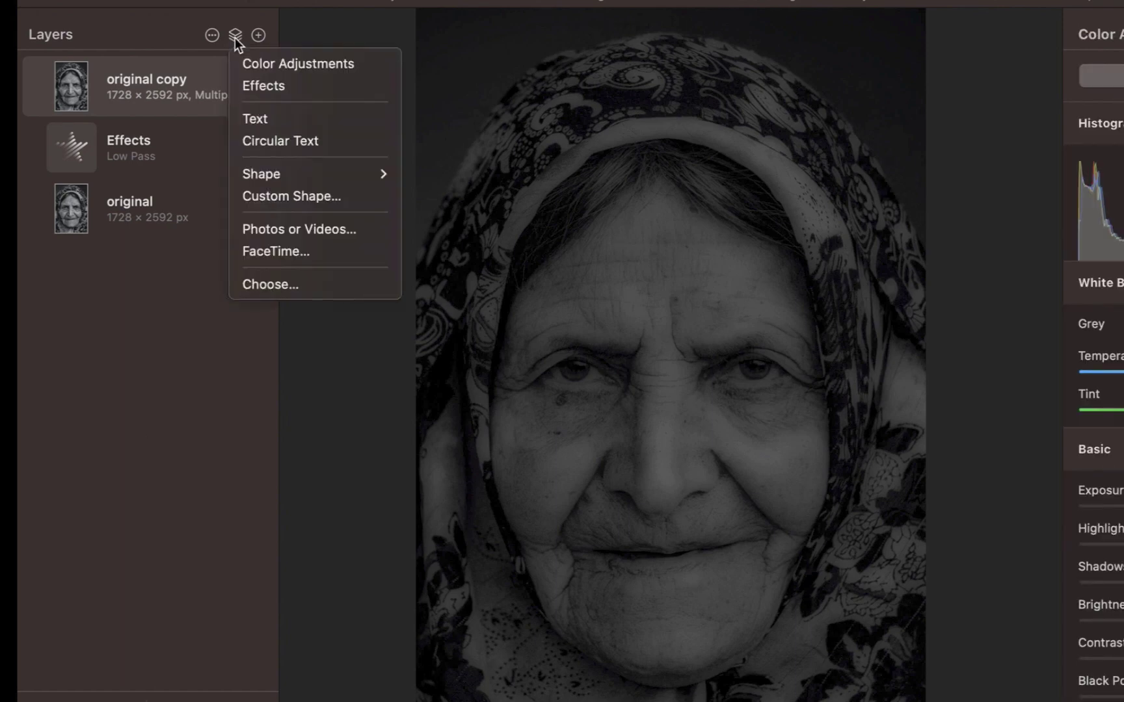
left_click(240, 58)
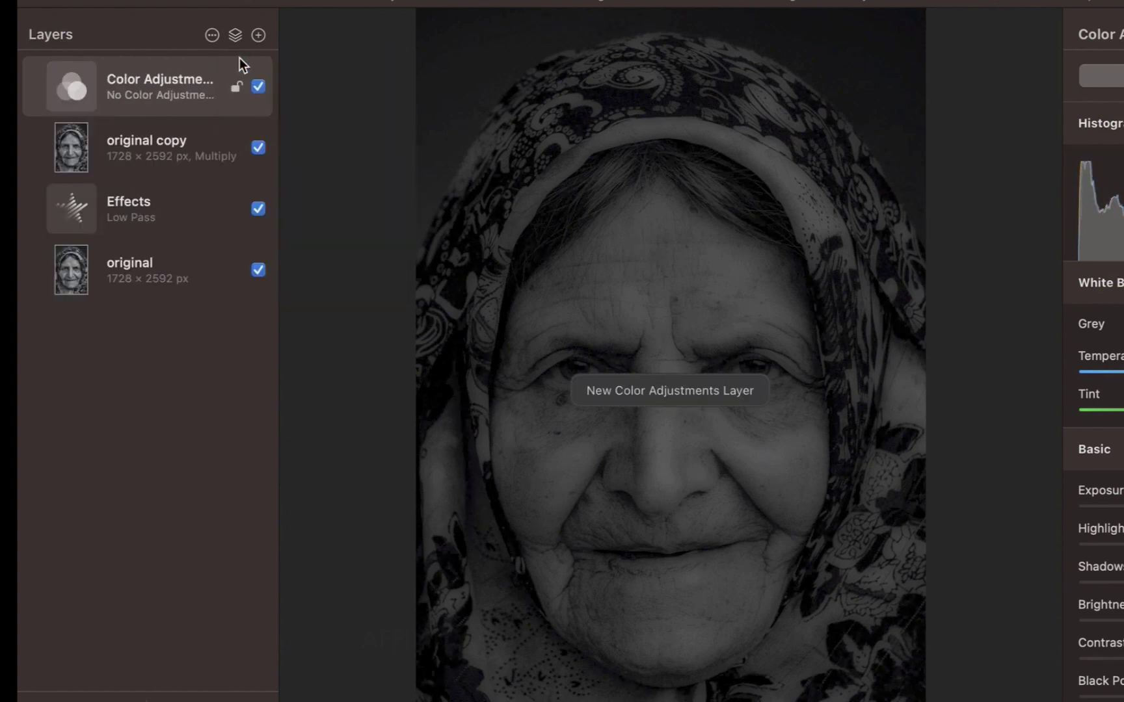
double_click(168, 77)
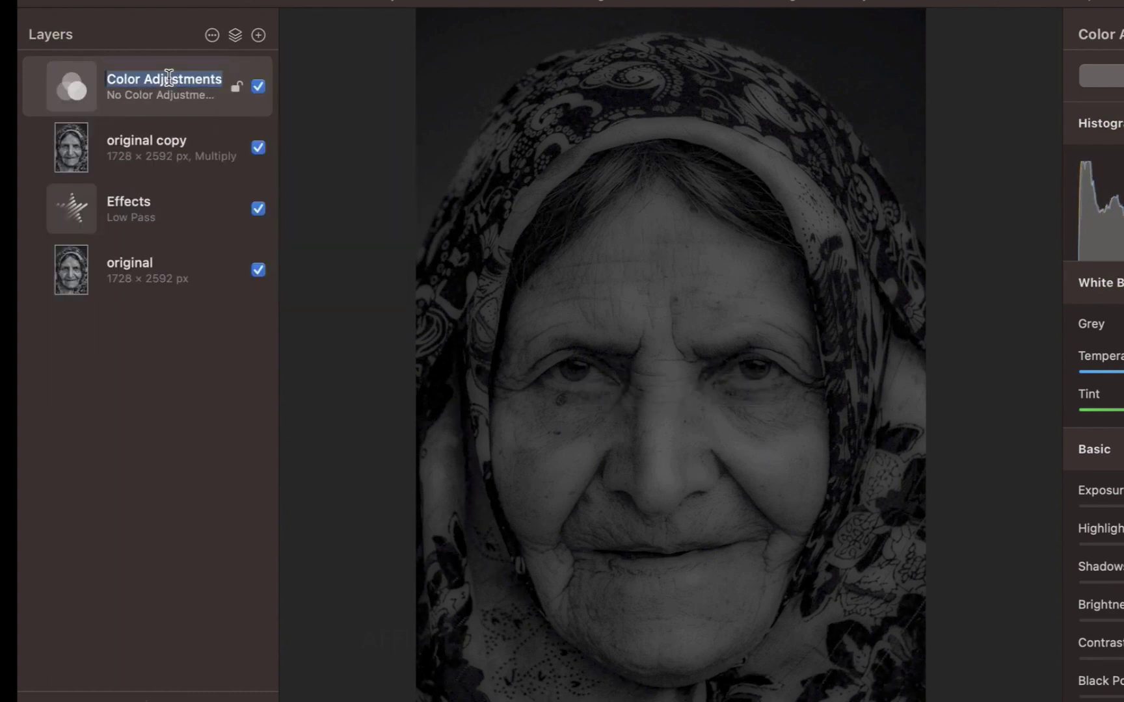
type("exposure")
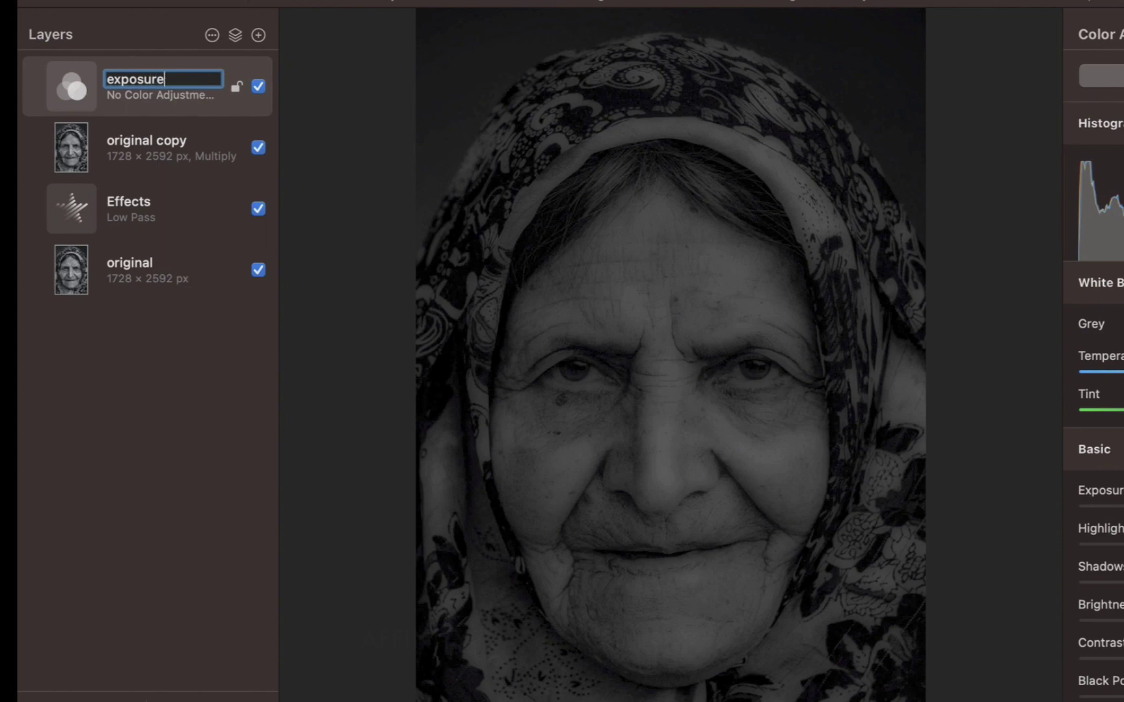
key("Return")
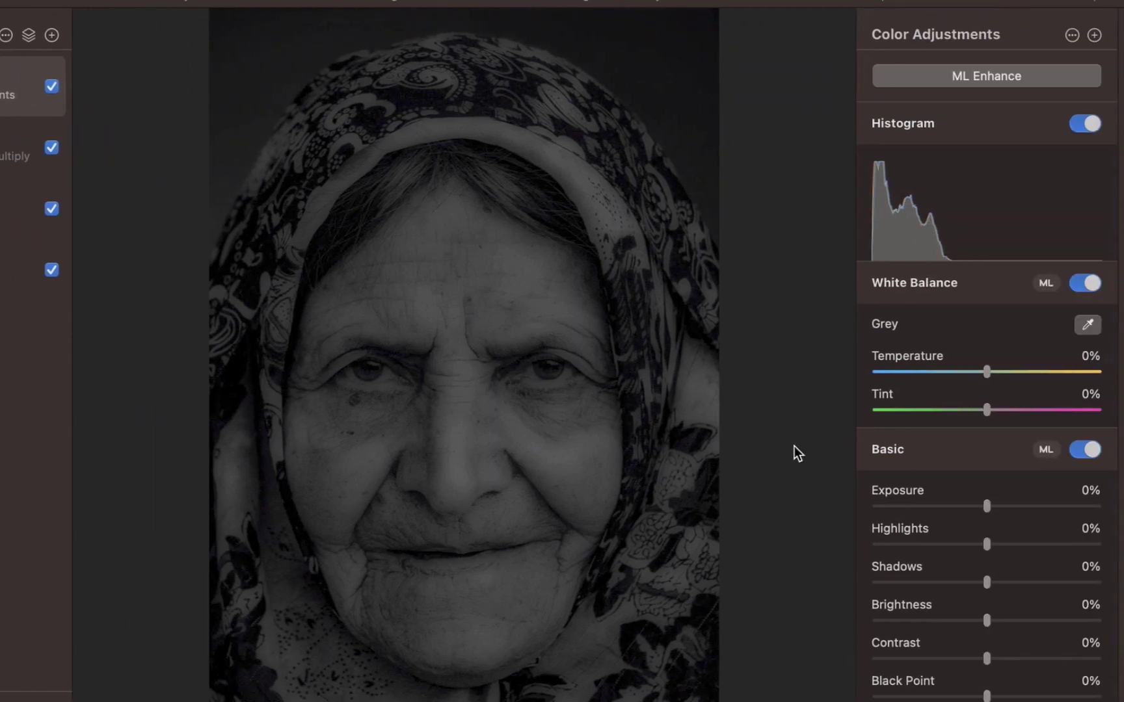
left_click_drag(986, 506, 1073, 507)
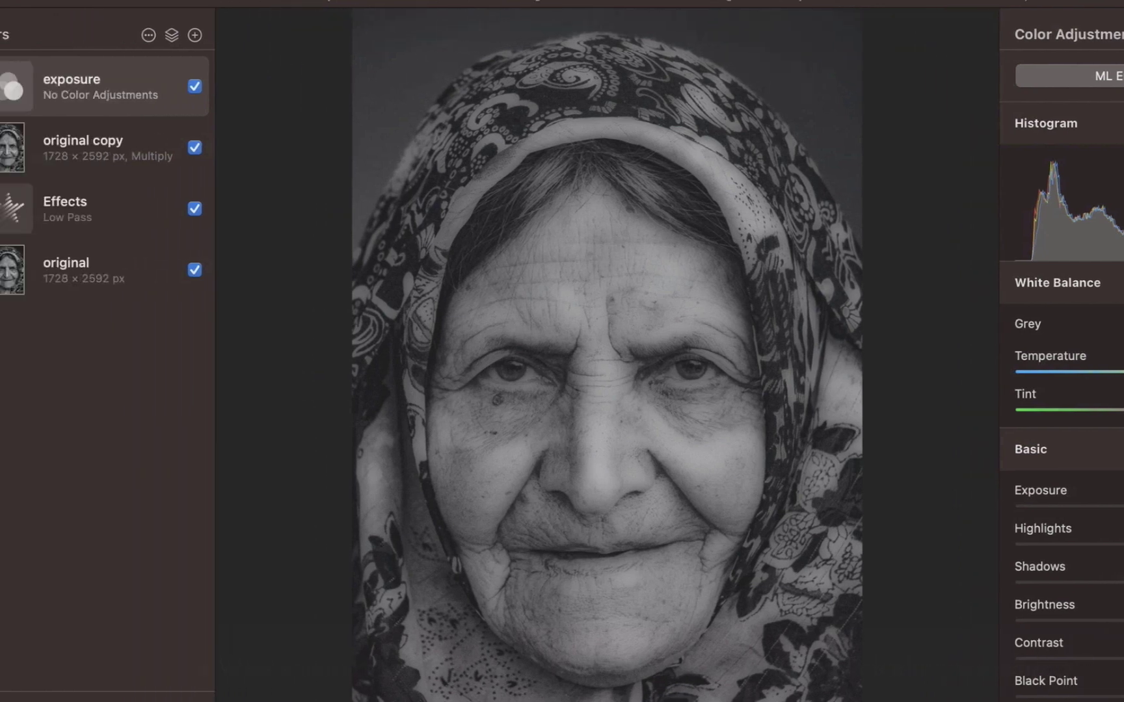
Step: Duplicate the original layer and move original to the top of the stack
left_click(143, 270)
key("super+c")
key("super+v")
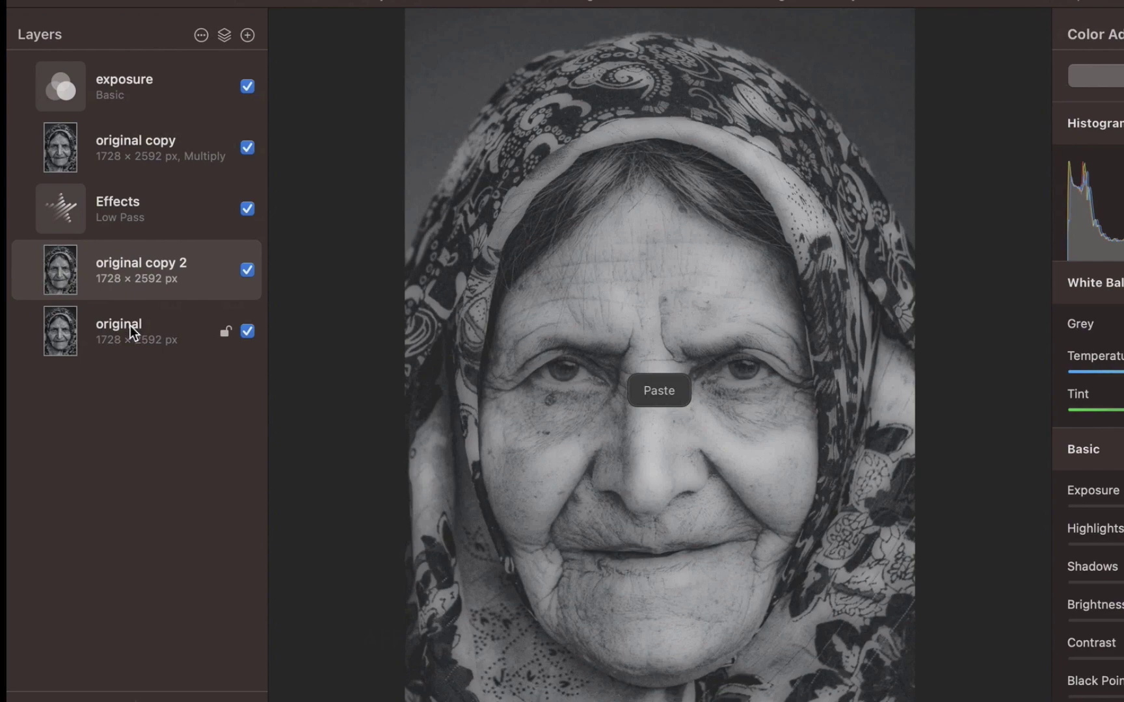
left_click_drag(132, 333, 139, 83)
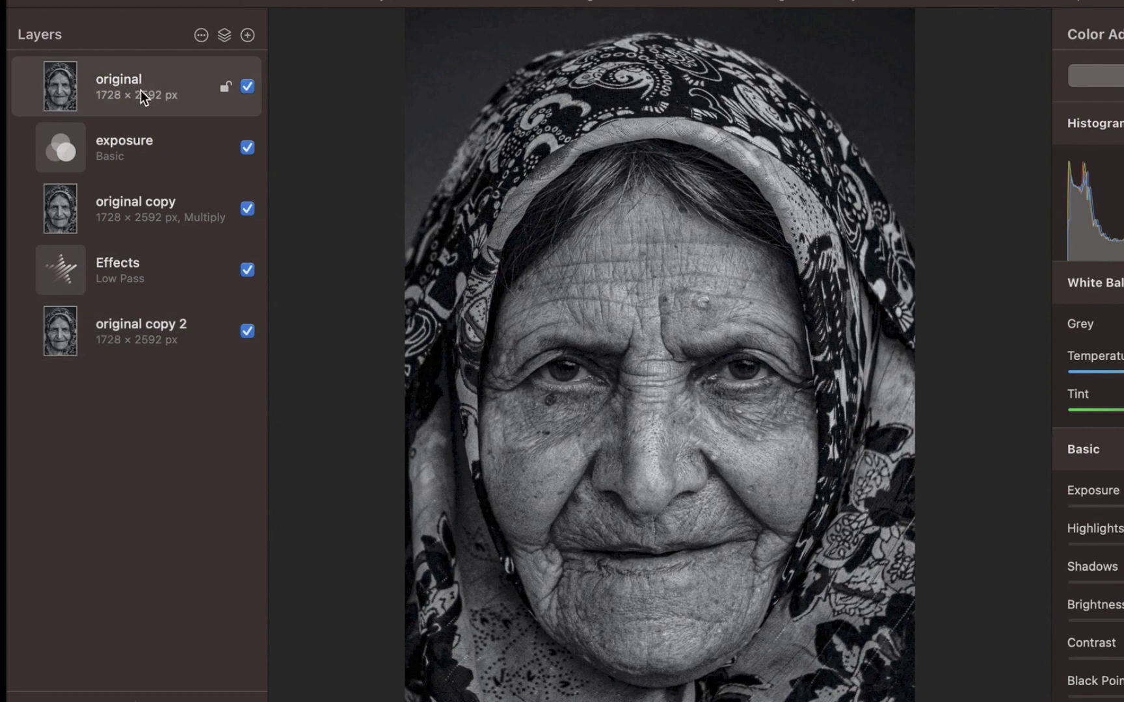
Step: Add a mask to the top original layer and name it 'Blendlowpass'
right_click(140, 90)
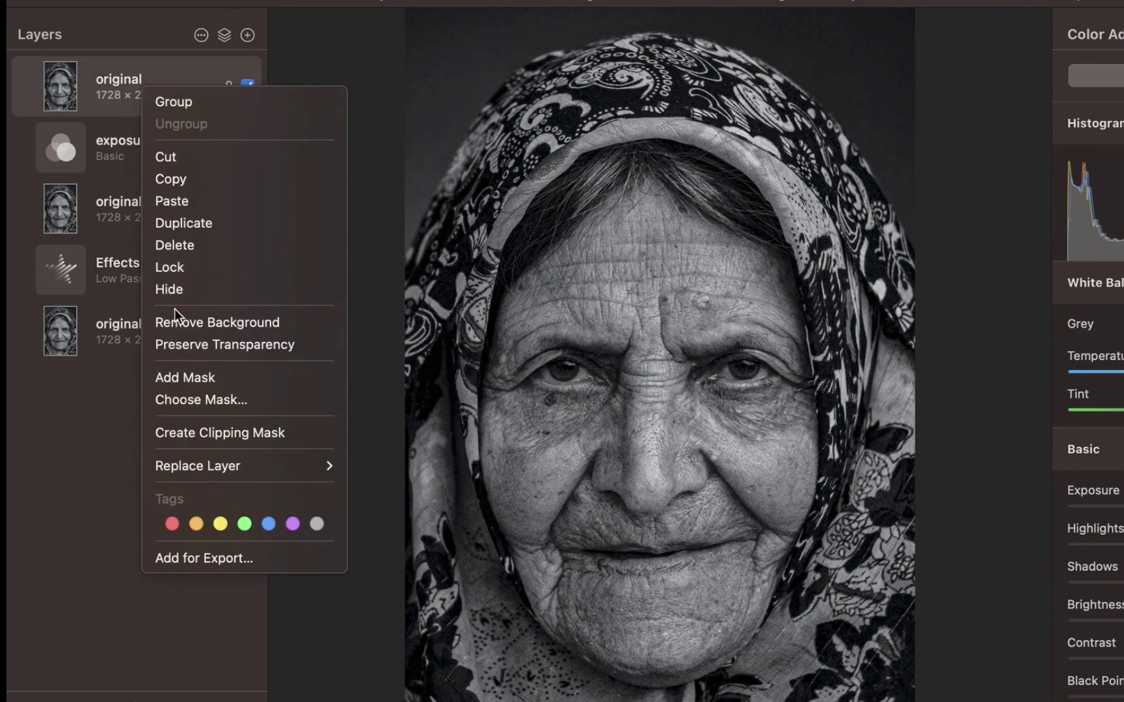
left_click(173, 371)
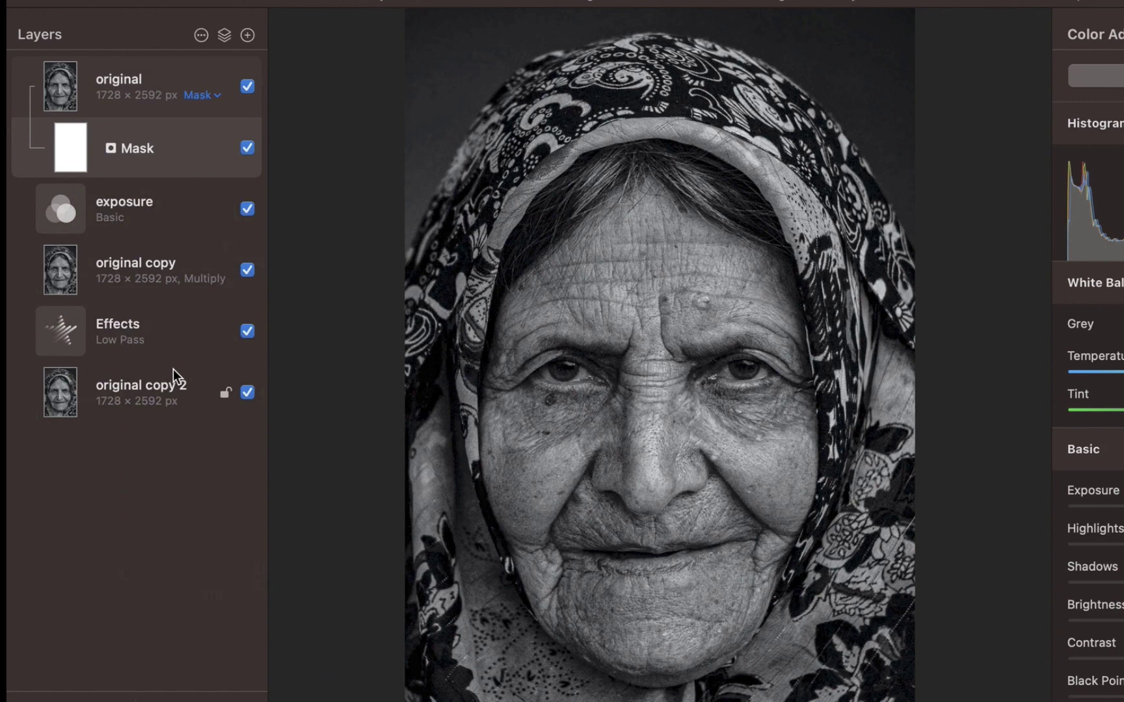
double_click(161, 151)
type("Blendlowpass")
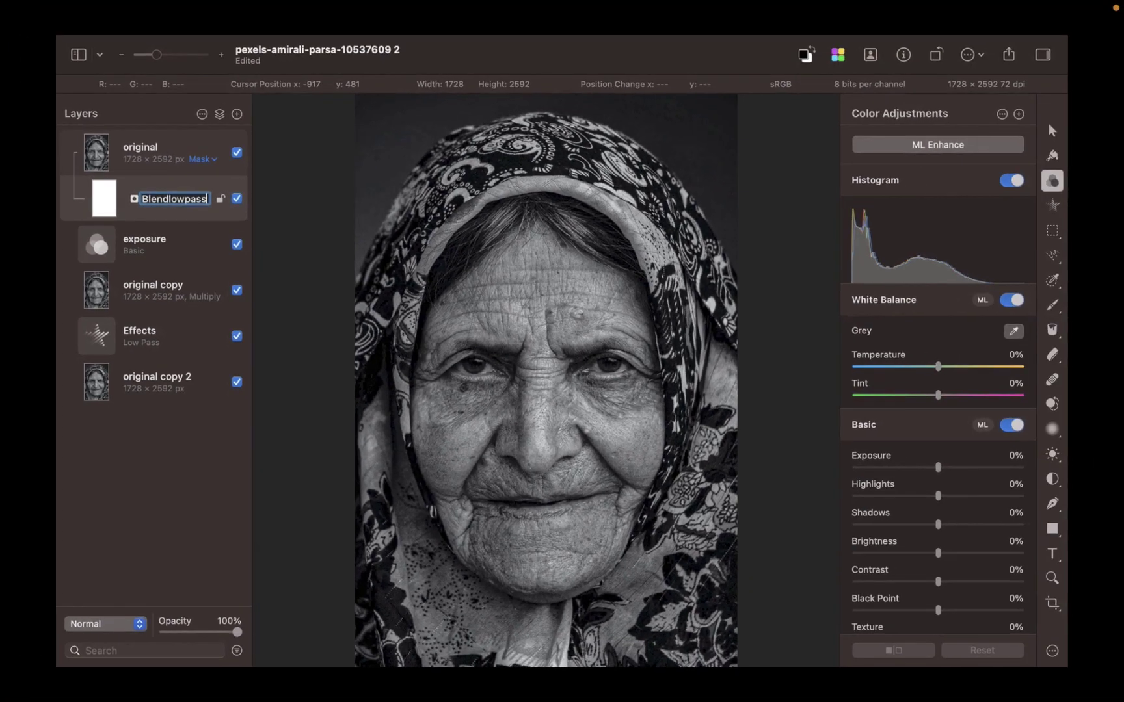
Step: Invert the Blendlowpass mask to solid black with Cmd+I
left_click(1052, 305)
left_click(1050, 332)
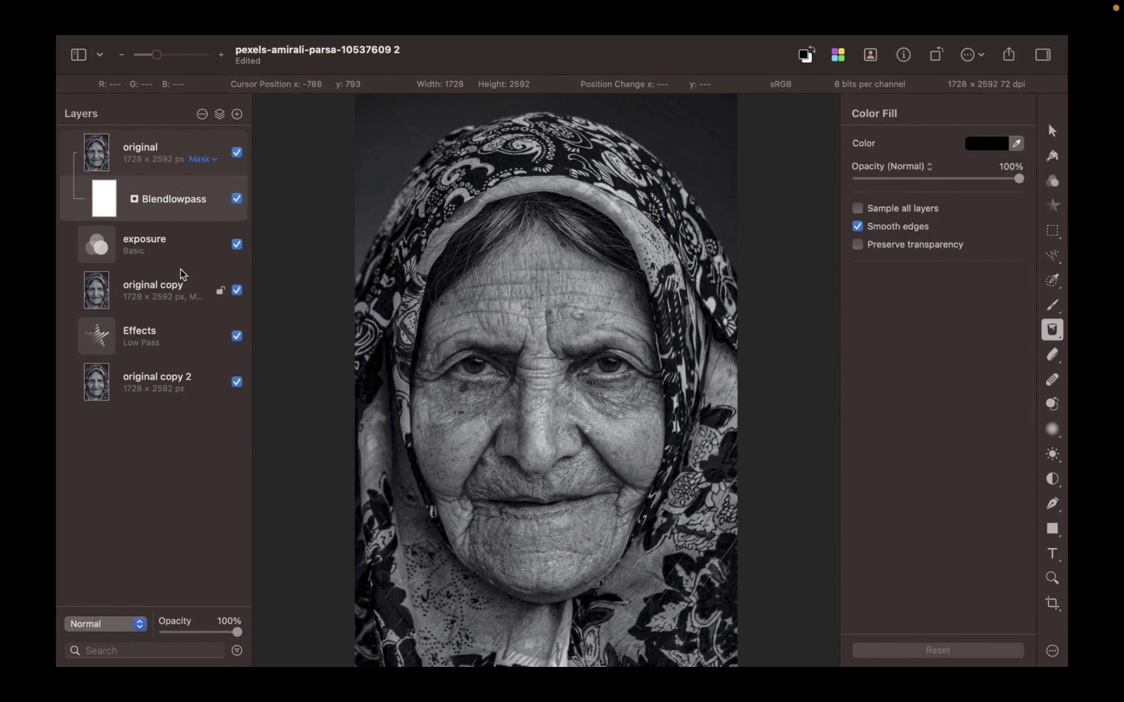
key("super+i")
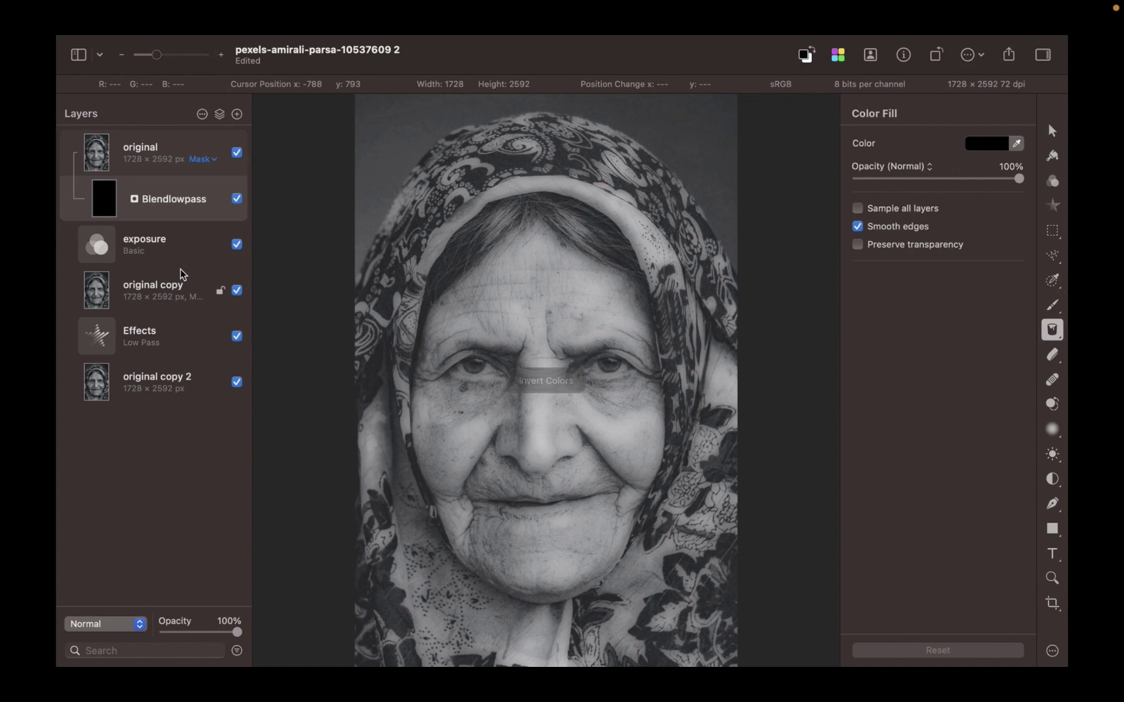
Step: Paint white on the mask around the face, resizing the soft brush between 200 and 600 px
key("b")
left_click_drag(715, 138, 752, 502)
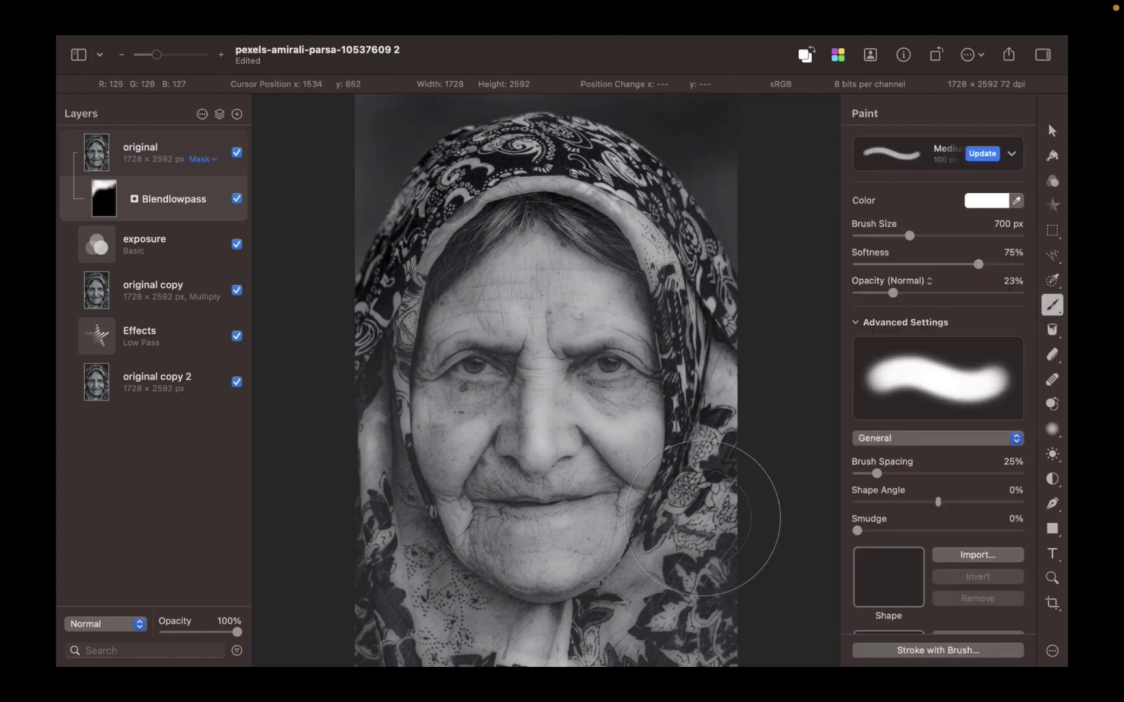
scroll(752, 502, "up", 5)
key("bracketright")
key("bracketright")
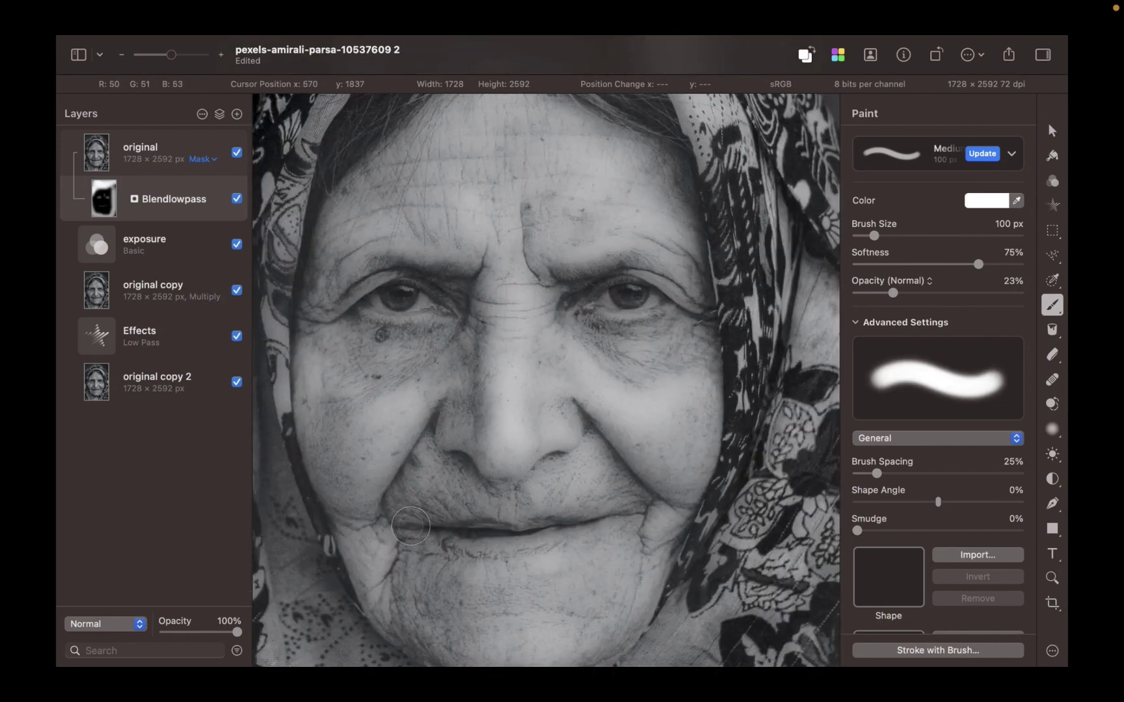
key("cmd+0")
key("bracketright")
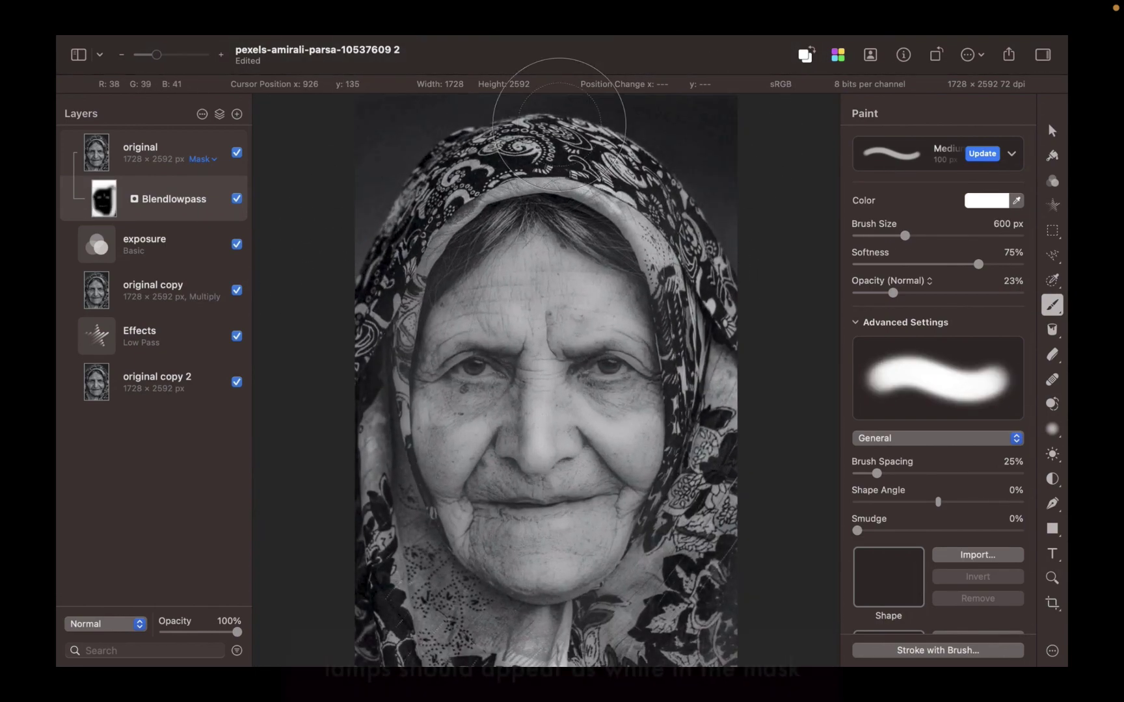
key("bracketleft")
key("bracketleft")
key("bracketleft")
key("bracketleft")
scroll(498, 587, "up", 3)
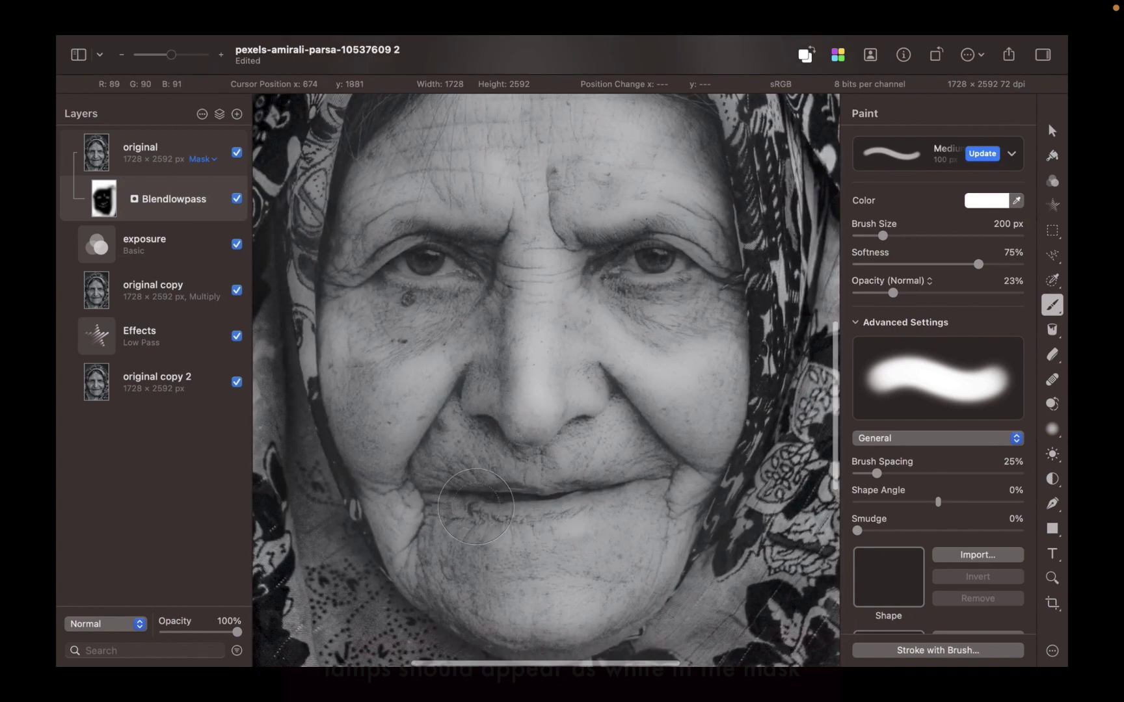
scroll(499, 587, "down", 5)
key("cmd+0")
Step: Toggle the Blendlowpass mask off, on and off again to compare the softening
left_click(238, 198)
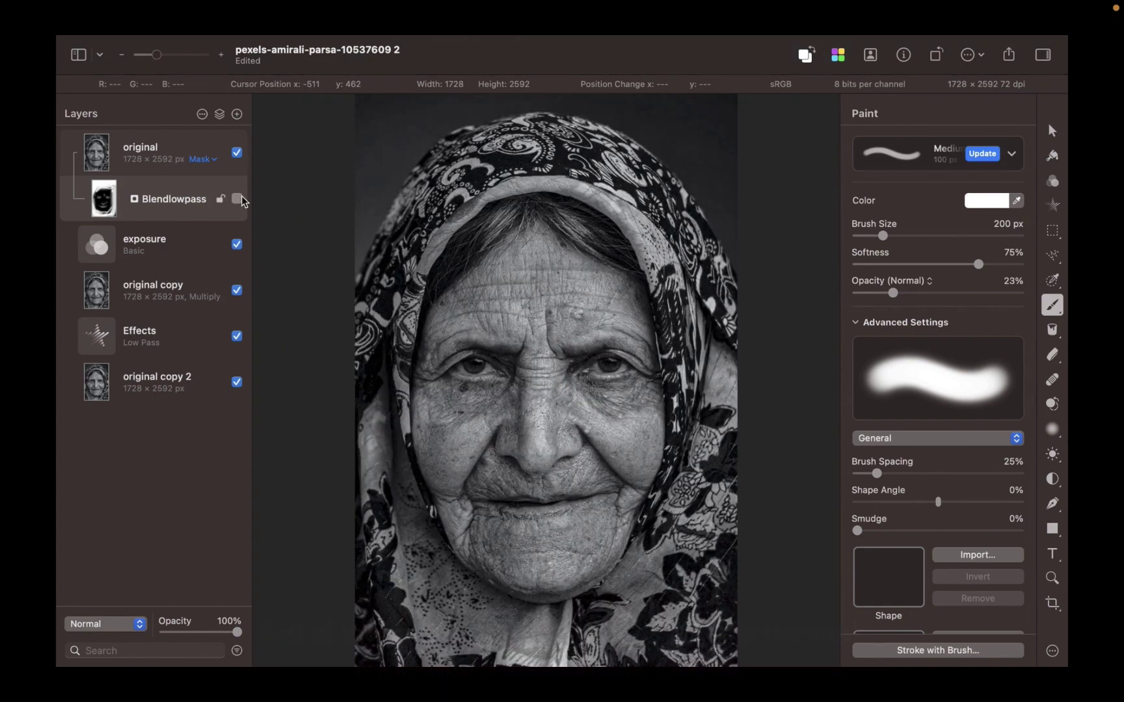
left_click(238, 199)
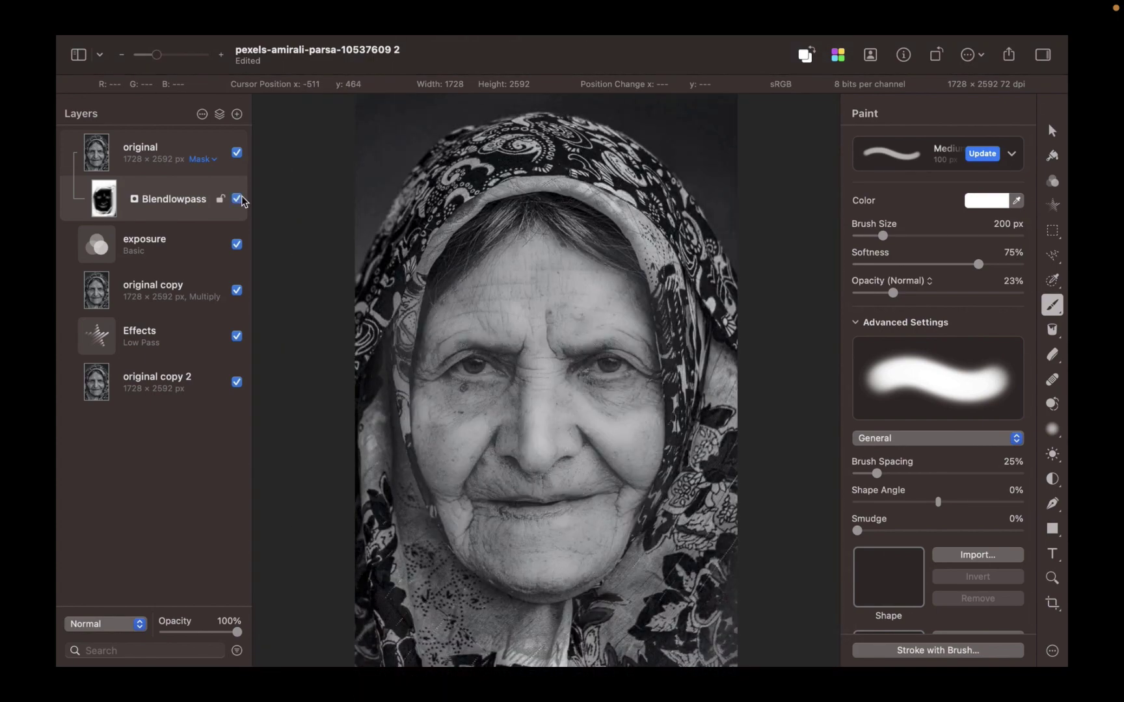
left_click(238, 199)
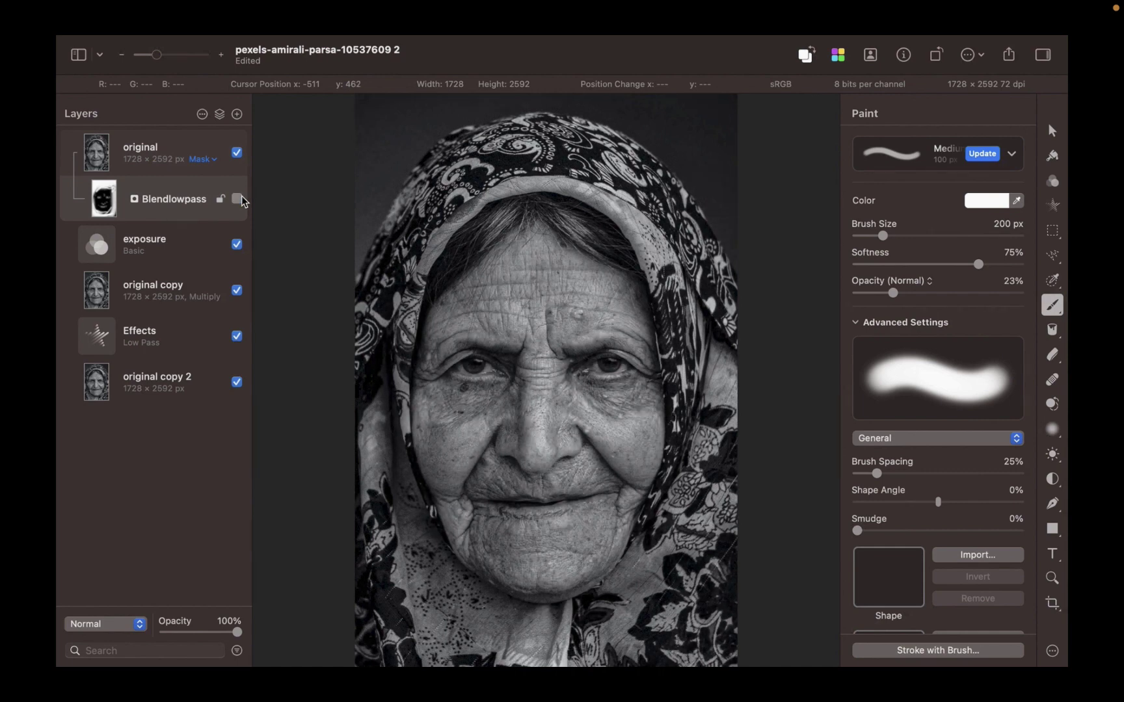